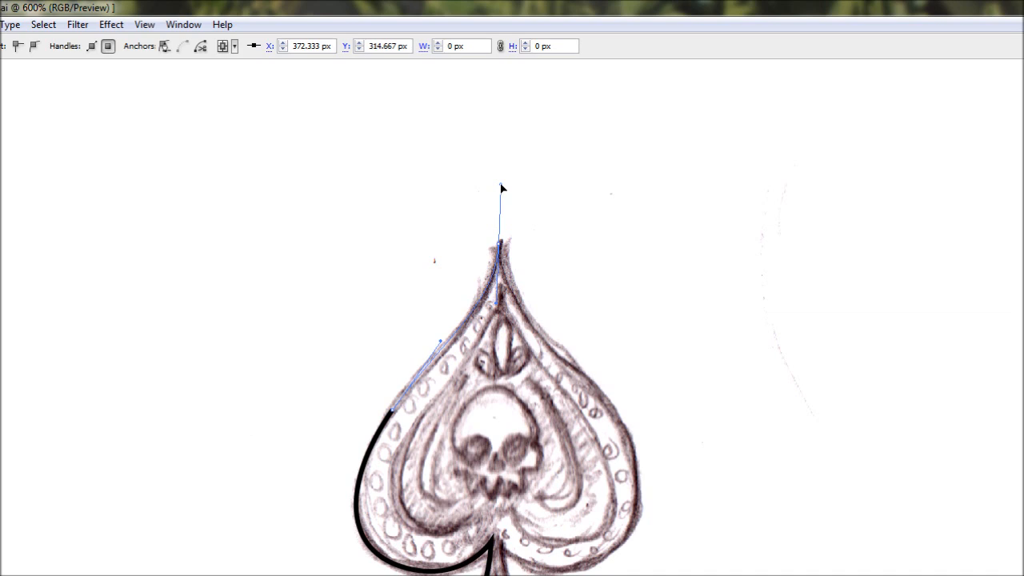
- Finish the spade's left-half outline with a corner point at the tip, then close it with a straight centre line to the base
{"action": "left_click_drag", "start_coordinate": [501, 197], "coordinate": [501, 198]}
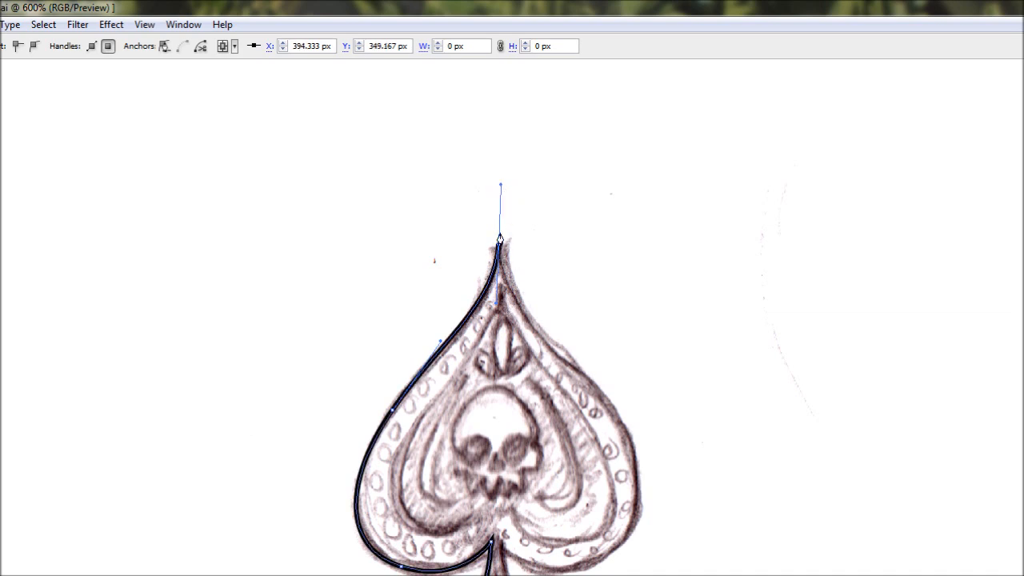
{"action": "left_click", "coordinate": [497, 250]}
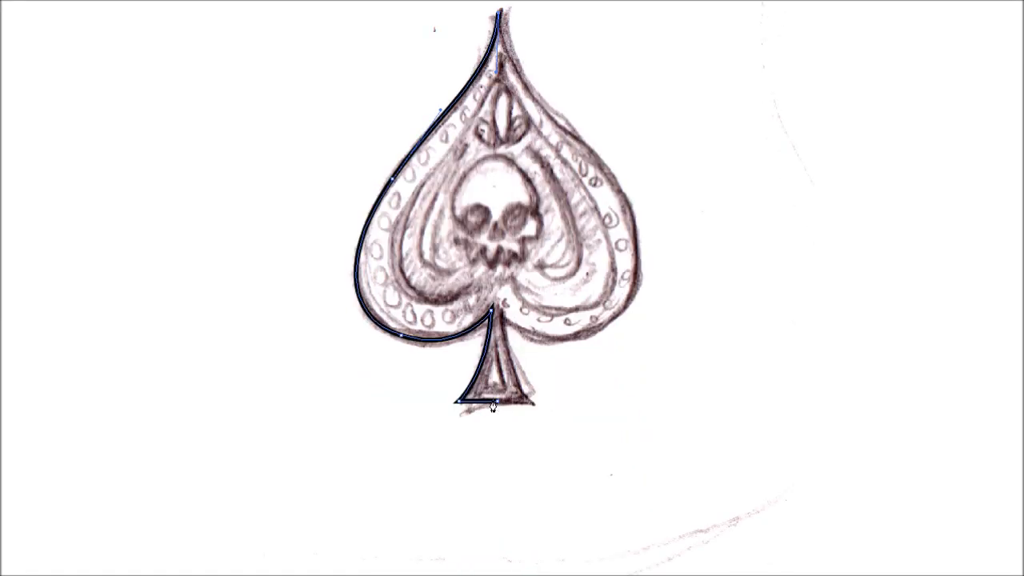
{"action": "left_click", "coordinate": [499, 403]}
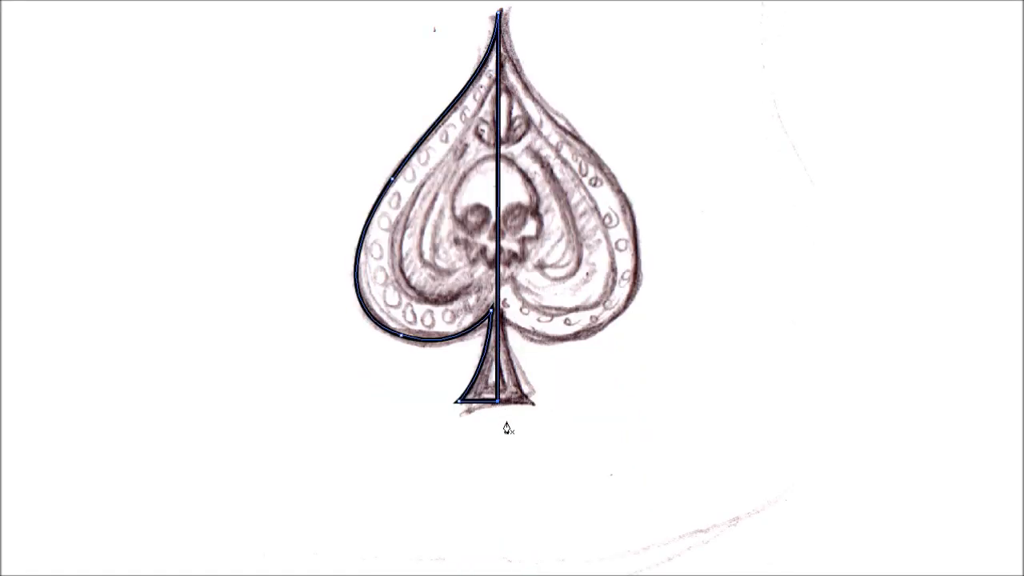
{"action": "scroll", "coordinate": [502, 436], "scroll_direction": "up", "scroll_amount": 3}
{"action": "scroll", "coordinate": [500, 424], "scroll_direction": "down", "scroll_amount": 2}
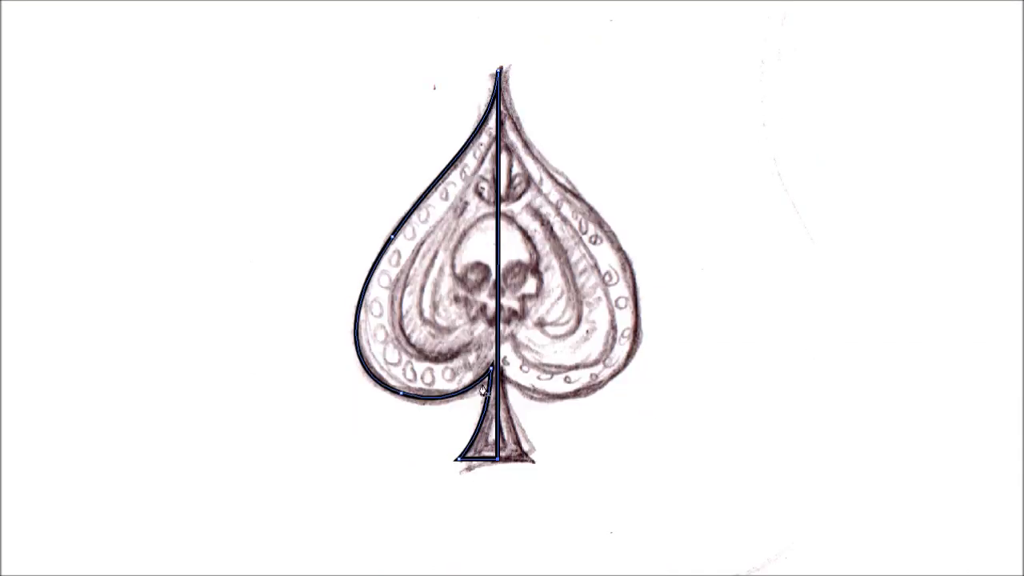
{"action": "scroll", "coordinate": [473, 202], "scroll_direction": "up", "scroll_amount": 1}
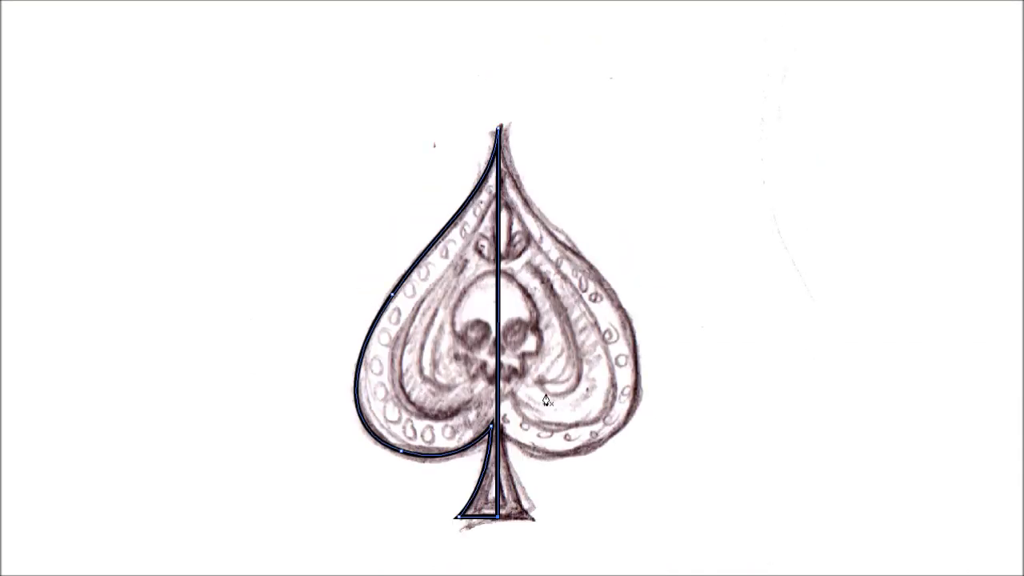
{"action": "scroll", "coordinate": [484, 427], "scroll_direction": "down", "scroll_amount": 1}
{"action": "scroll", "coordinate": [490, 232], "scroll_direction": "up", "scroll_amount": 1}
{"action": "scroll", "coordinate": [490, 208], "scroll_direction": "up", "scroll_amount": 1}
{"action": "scroll", "coordinate": [623, 409], "scroll_direction": "down", "scroll_amount": 4}
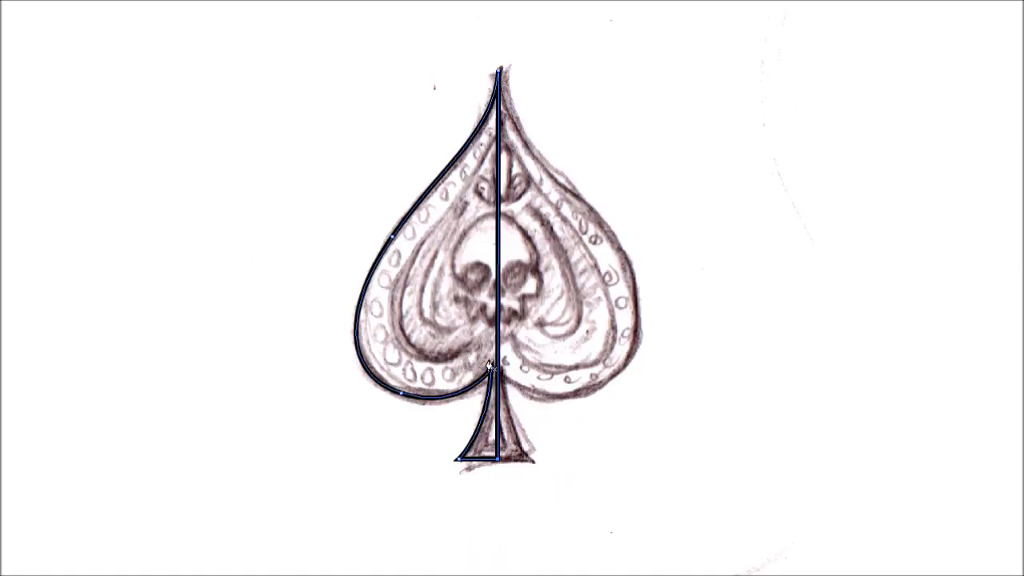
{"action": "scroll", "coordinate": [496, 189], "scroll_direction": "up", "scroll_amount": 2}
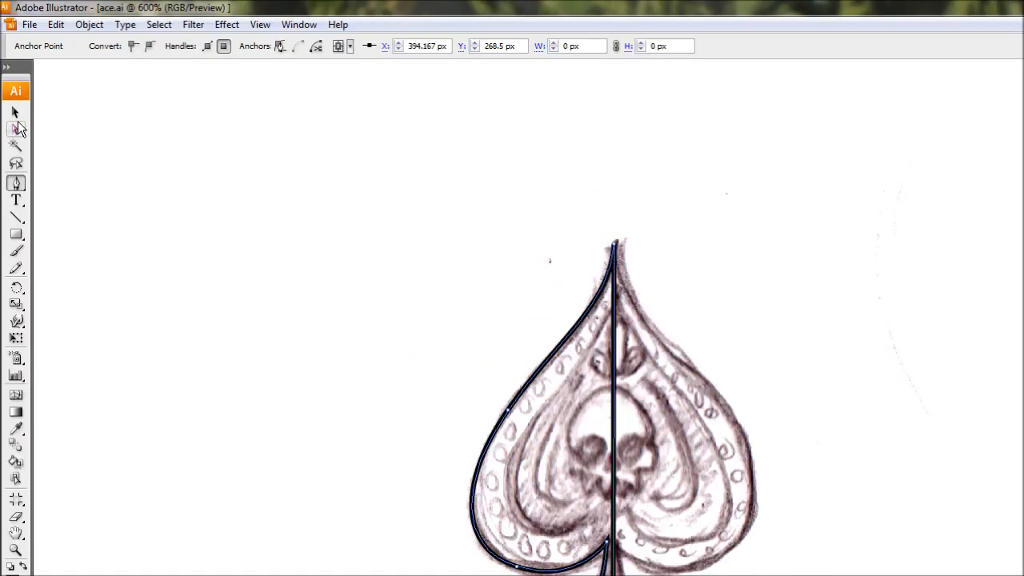
- Adjust the anchor point midway up the spade's outer curve and its lower handle to follow the sketch, then deselect the path
{"action": "left_click", "coordinate": [17, 131]}
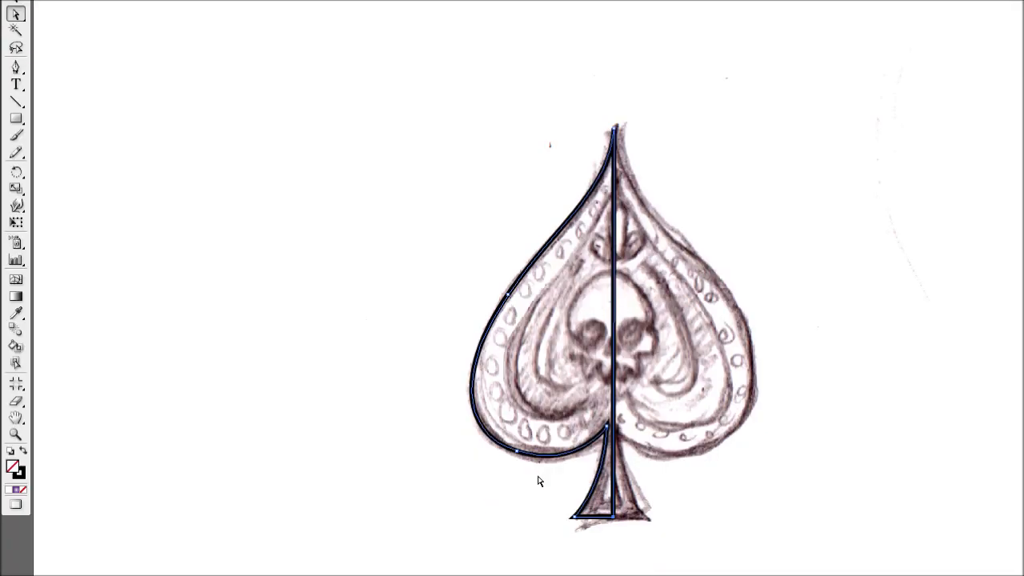
{"action": "left_click", "coordinate": [509, 243]}
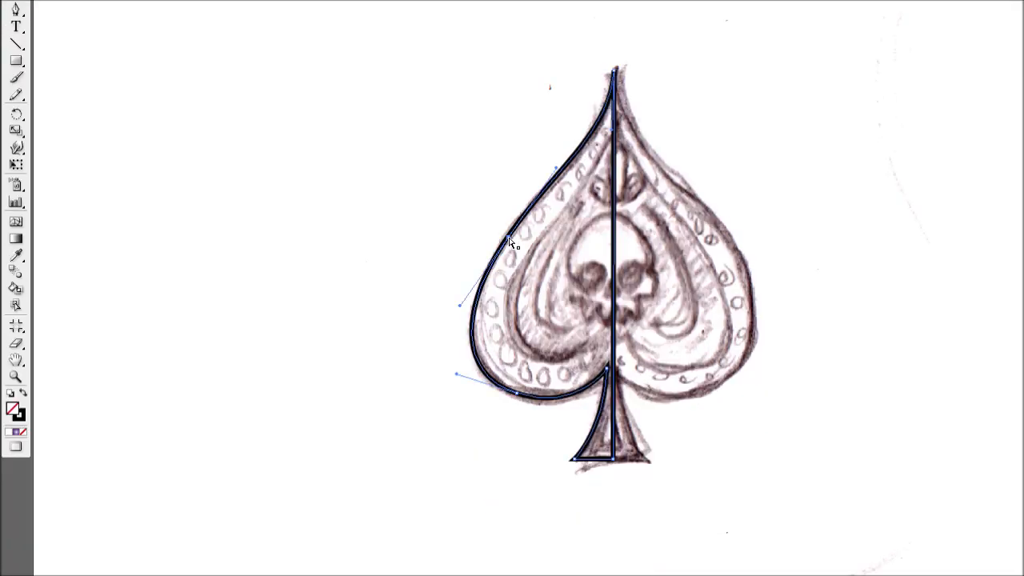
{"action": "left_click_drag", "start_coordinate": [508, 237], "coordinate": [505, 240]}
{"action": "mouse_move", "coordinate": [459, 309]}
{"action": "left_mouse_down"}
{"action": "mouse_move", "coordinate": [474, 304]}
{"action": "mouse_move", "coordinate": [460, 300]}
{"action": "left_mouse_up"}
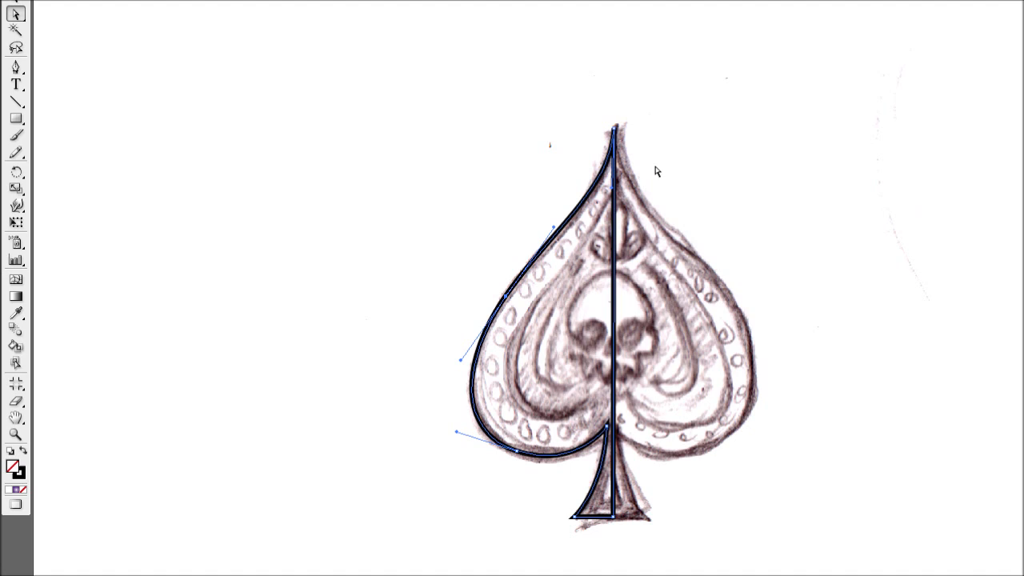
{"action": "left_click", "coordinate": [674, 178]}
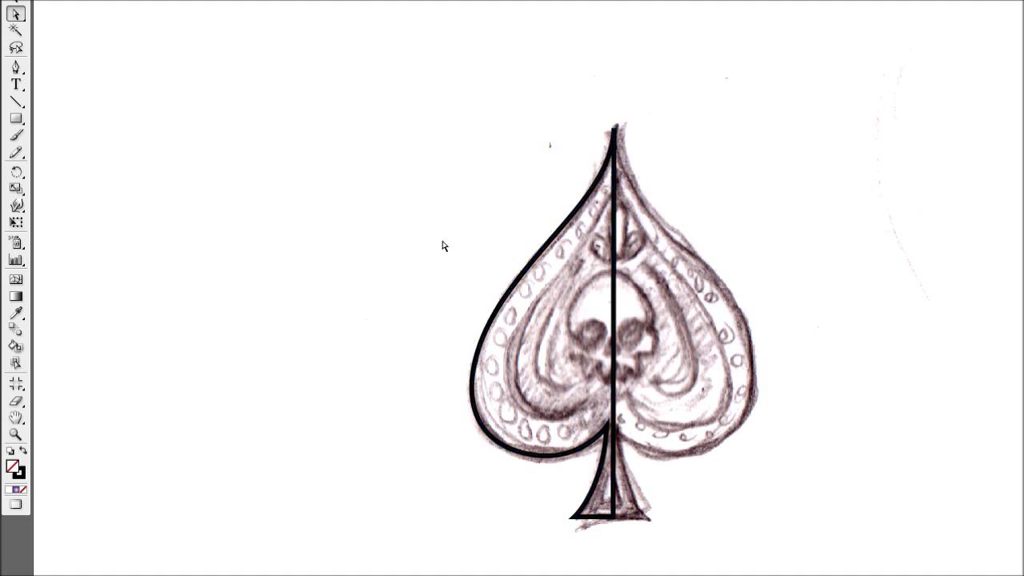
- Swap the half spade's fill and stroke to give it a solid black fill with no stroke, and deselect it
{"action": "left_click", "coordinate": [16, 113]}
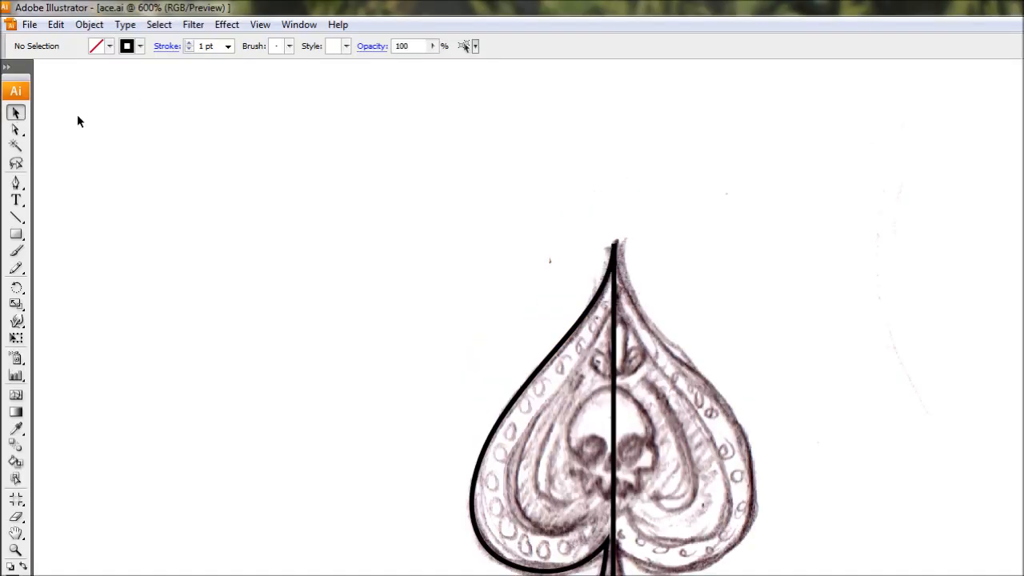
{"action": "left_click_drag", "start_coordinate": [456, 213], "coordinate": [527, 290]}
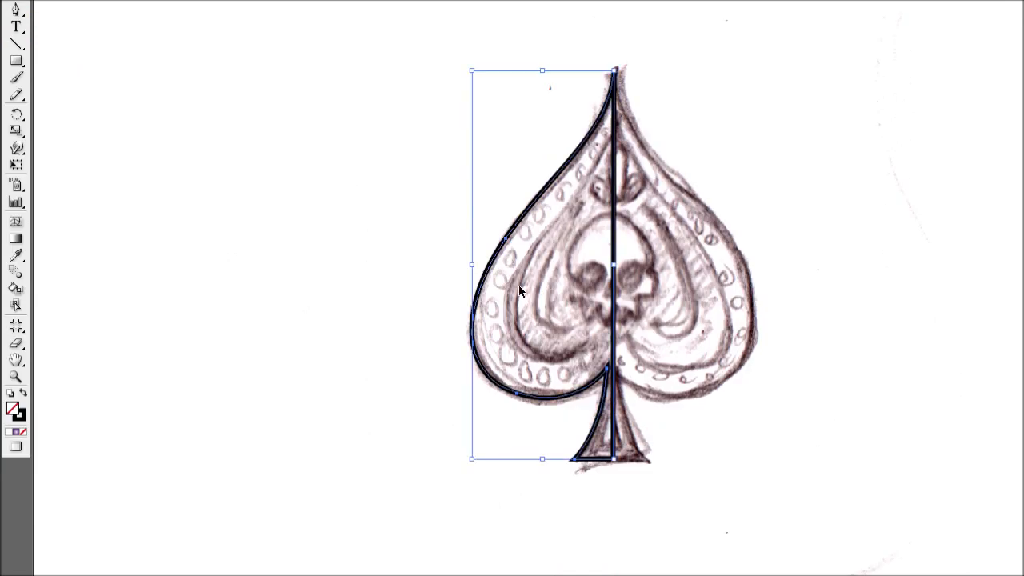
{"action": "left_click", "coordinate": [23, 394]}
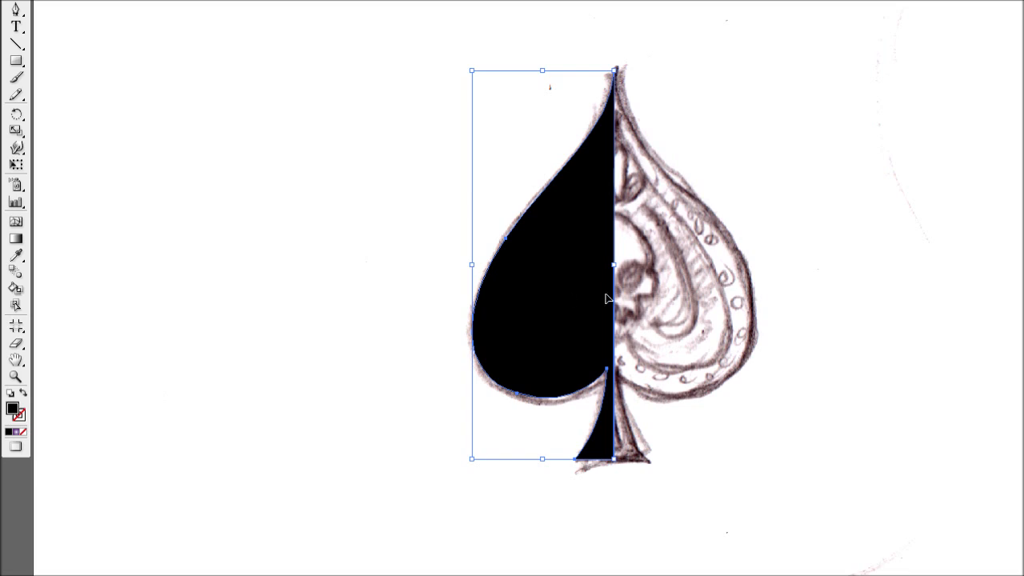
{"action": "left_click", "coordinate": [734, 147]}
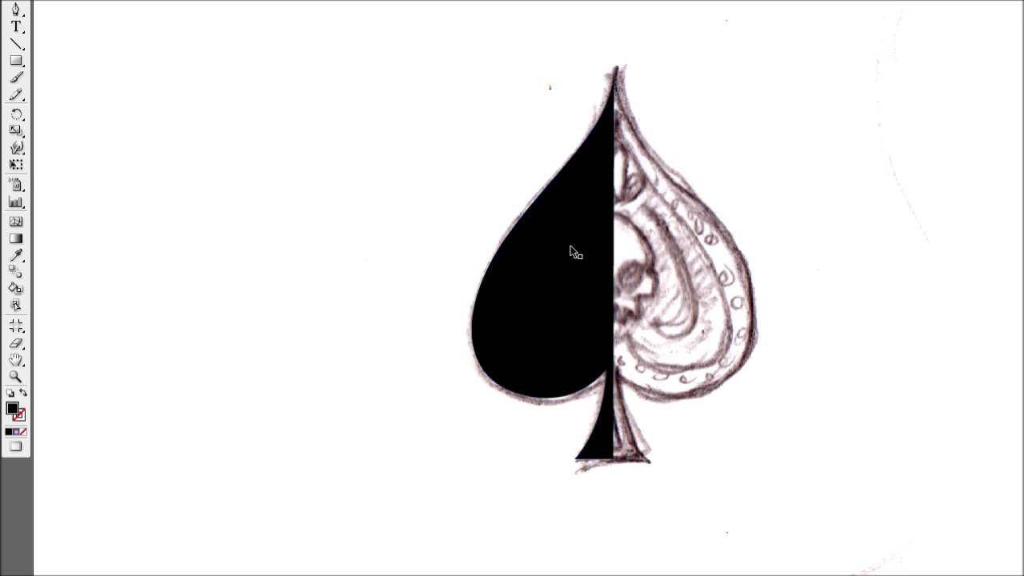
- Duplicate the half spade in place and flip one copy horizontally about its right-edge centre reference point
{"action": "left_click", "coordinate": [572, 245]}
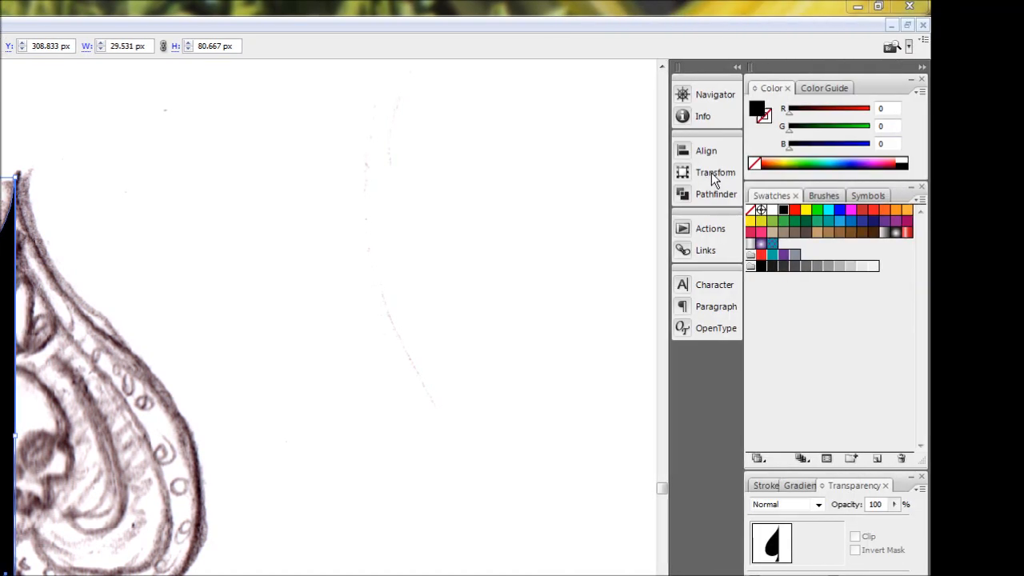
{"action": "left_click", "coordinate": [711, 173]}
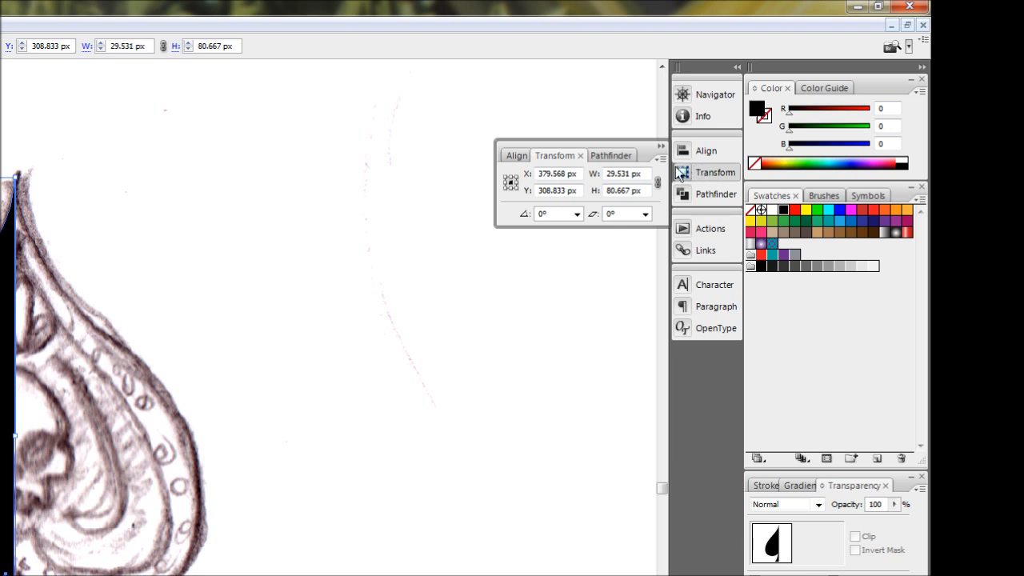
{"action": "left_click", "coordinate": [511, 183]}
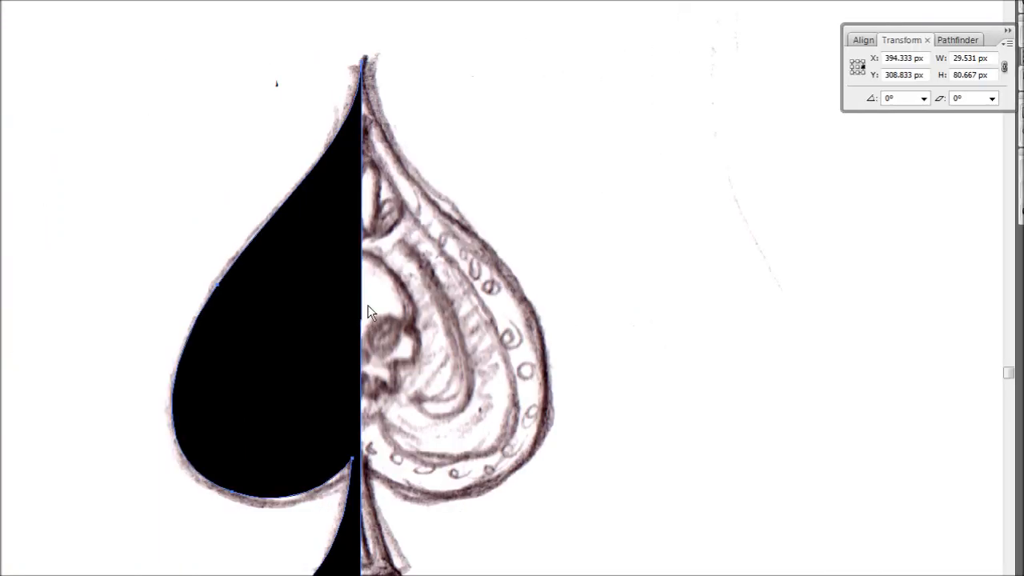
{"action": "key", "text": "ctrl+c"}
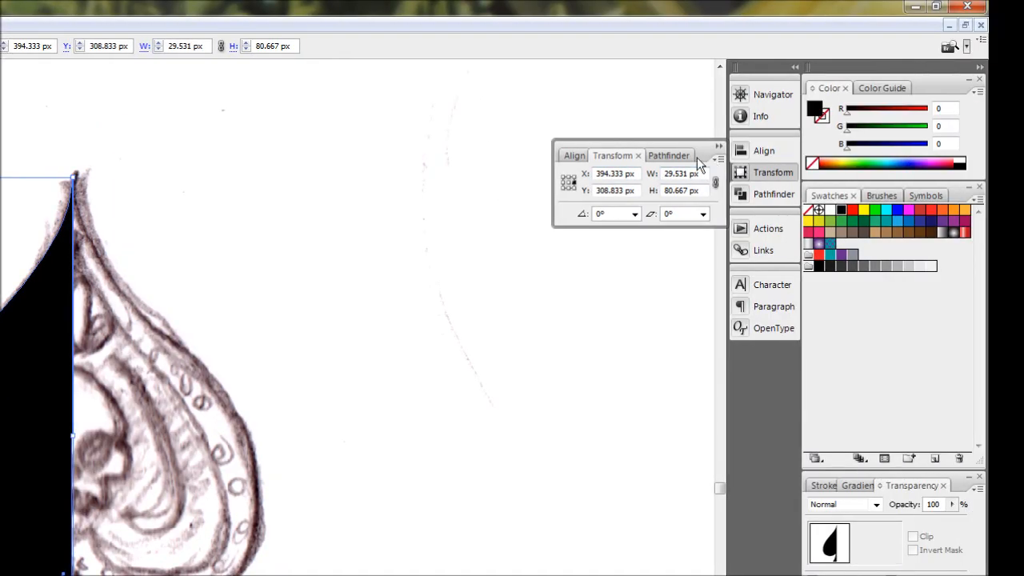
{"action": "left_click", "coordinate": [718, 158]}
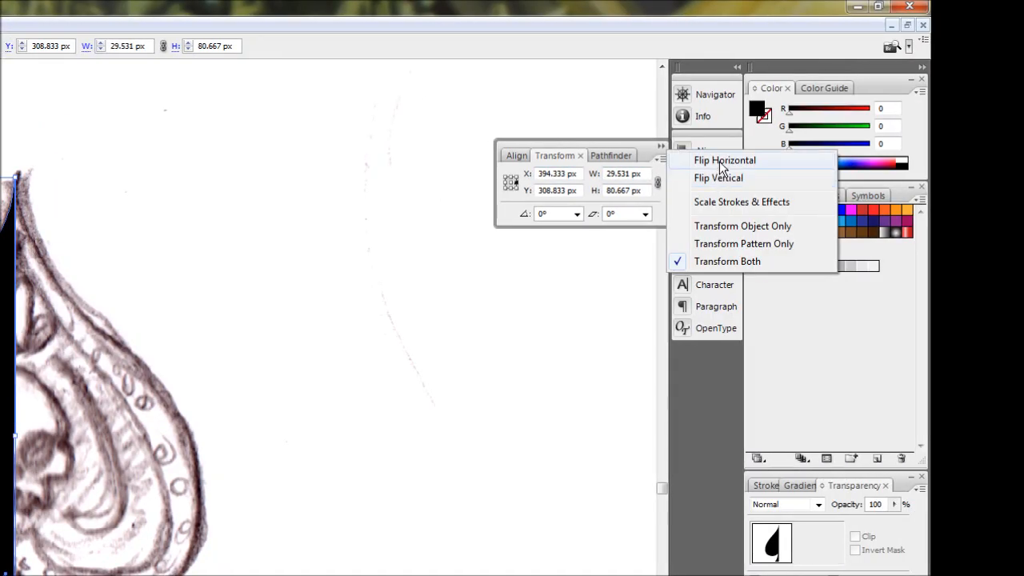
{"action": "left_click", "coordinate": [780, 161]}
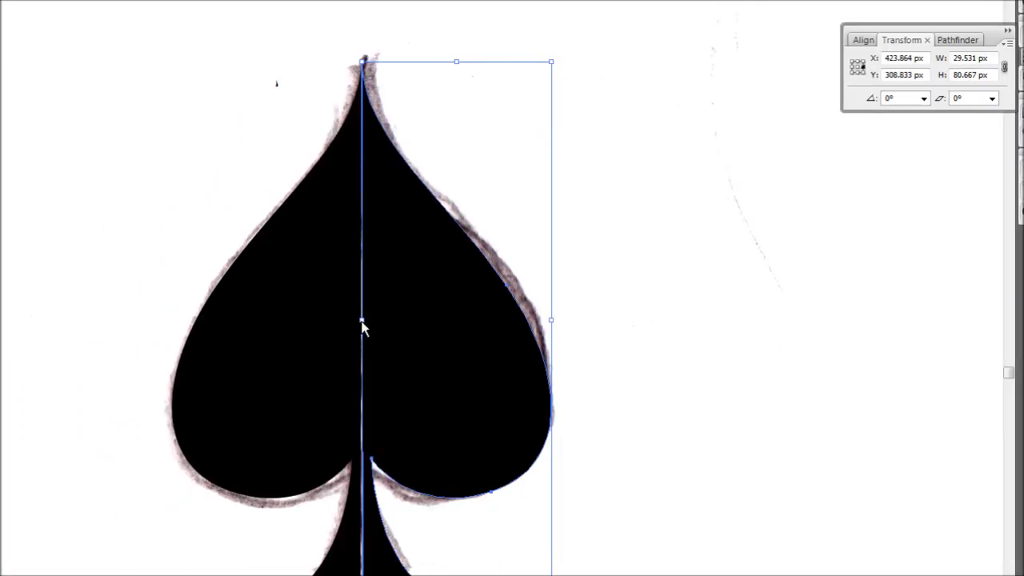
{"action": "left_click", "coordinate": [583, 333]}
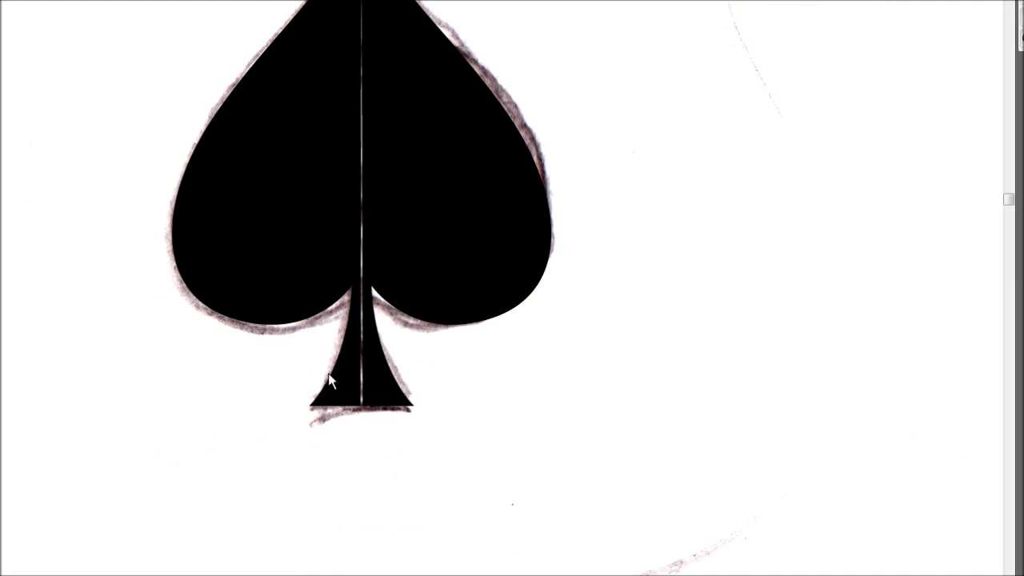
- Move the left half's inner bottom anchor point across the centre gap at the stem's base so it overlaps the right half
{"action": "key", "text": "ctrl+plus"}
{"action": "key", "text": "ctrl+plus"}
{"action": "key", "text": "ctrl+plus"}
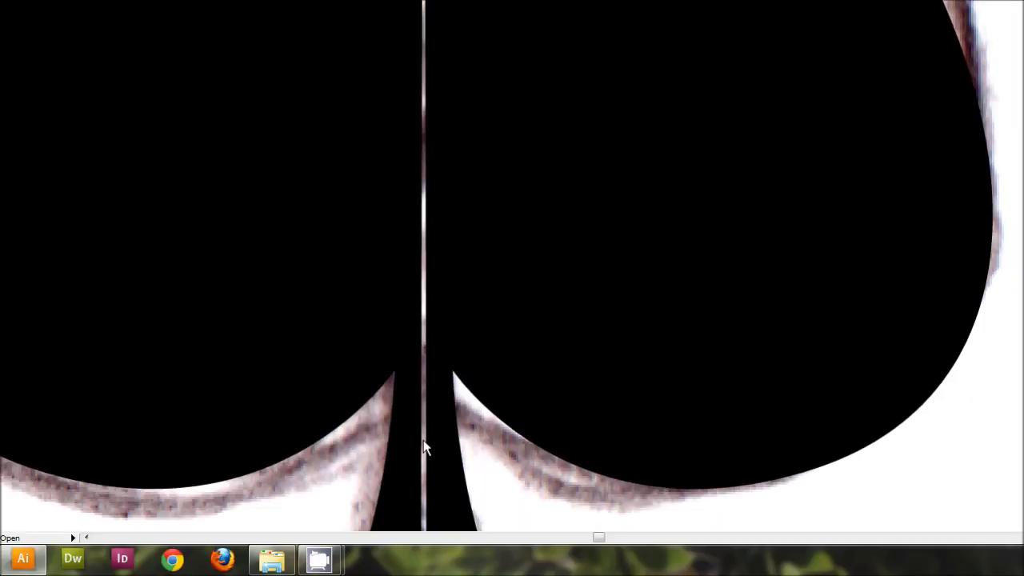
{"action": "scroll", "coordinate": [425, 320], "scroll_direction": "down", "scroll_amount": 6}
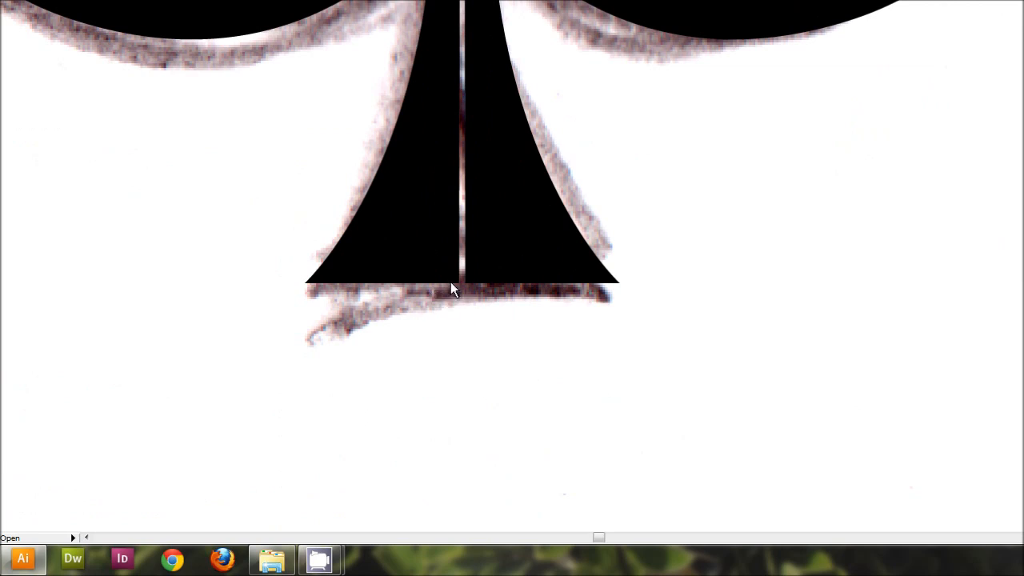
{"action": "left_click", "coordinate": [460, 284]}
{"action": "left_click_drag", "start_coordinate": [460, 284], "coordinate": [484, 283]}
{"action": "left_click", "coordinate": [498, 354]}
{"action": "key", "text": "ctrl+0"}
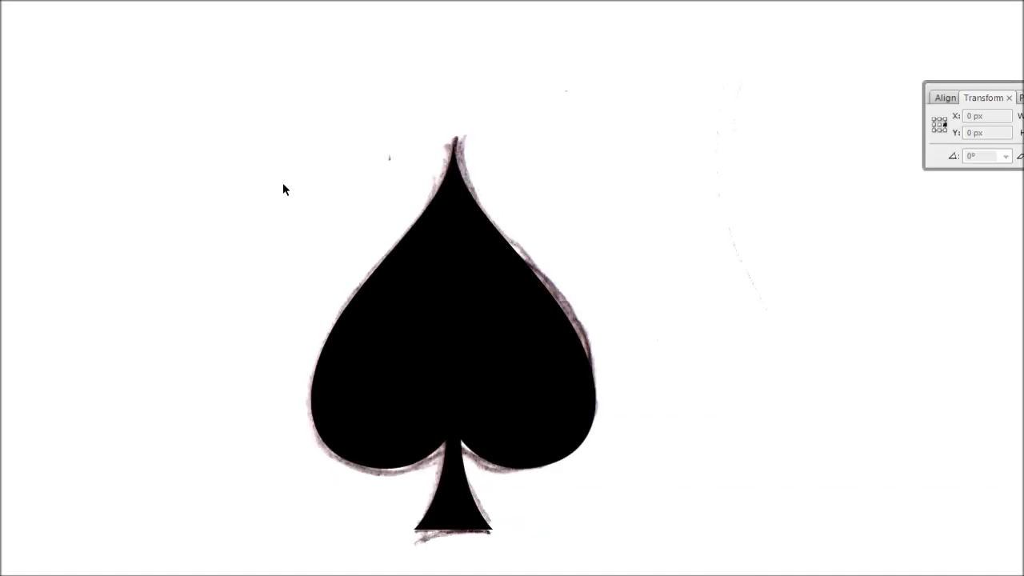
- Merge both spade halves into a single shape with Pathfinder's Add to Shape Area and expand the result
{"action": "left_click_drag", "start_coordinate": [254, 177], "coordinate": [634, 454]}
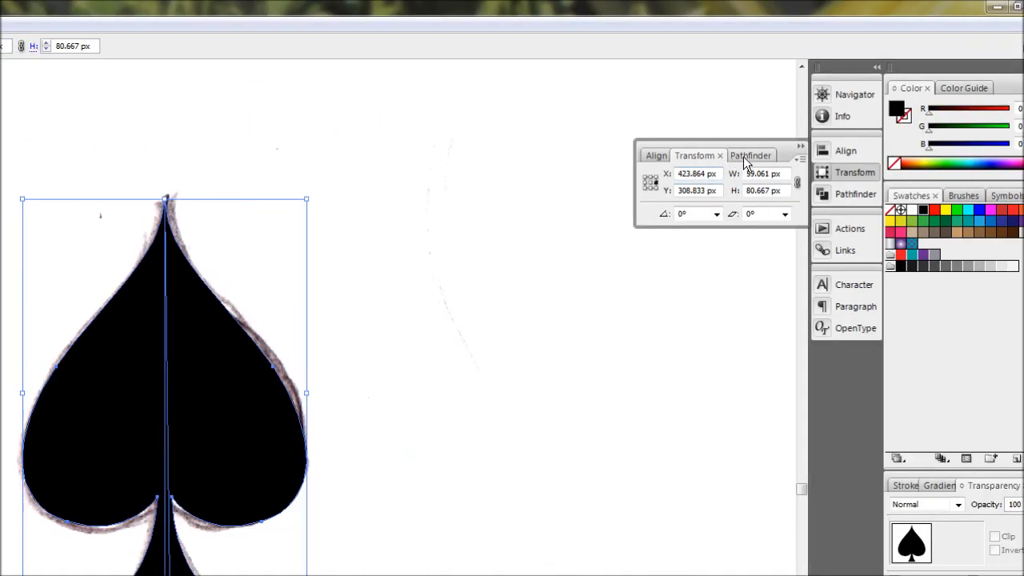
{"action": "left_click", "coordinate": [861, 97]}
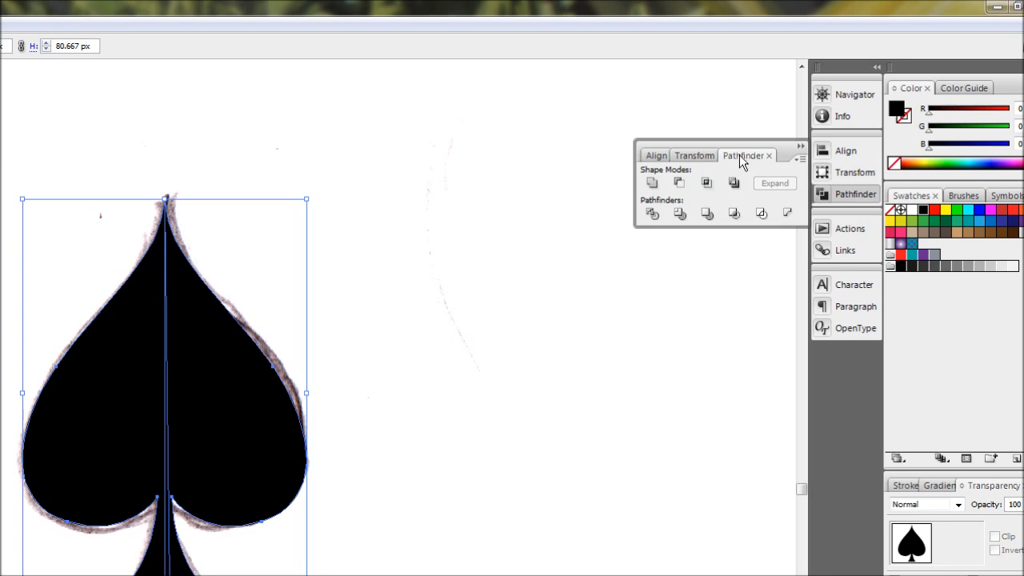
{"action": "left_click", "coordinate": [651, 184]}
{"action": "left_click", "coordinate": [763, 188]}
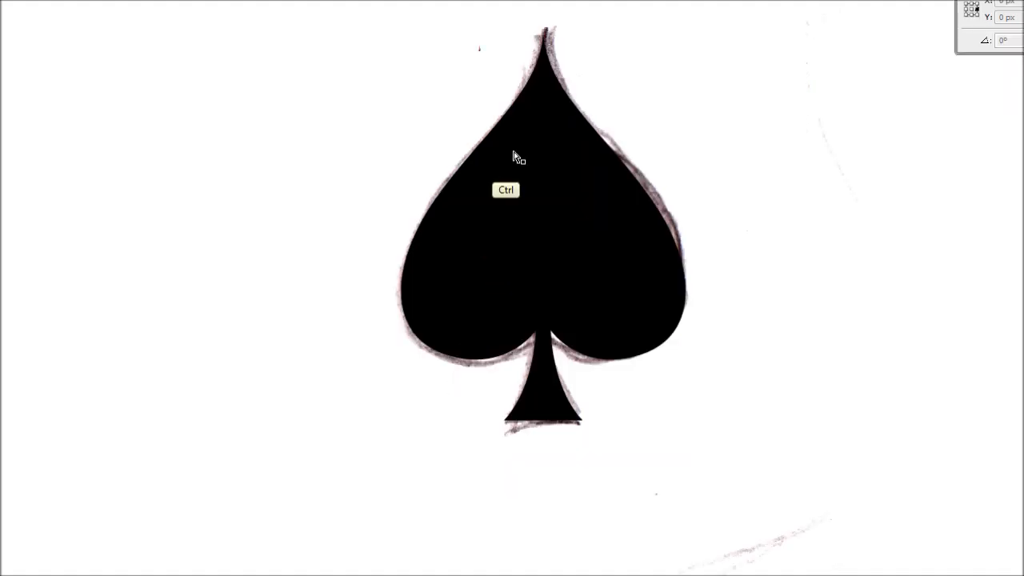
- Select the anchor point at the tip of the merged spade and copy its X coordinate
{"action": "left_click", "coordinate": [548, 187]}
{"action": "key", "text": "ctrl+plus"}
{"action": "key", "text": "ctrl+plus"}
{"action": "left_click_drag", "start_coordinate": [549, 160], "coordinate": [526, 395]}
{"action": "left_click_drag", "start_coordinate": [544, 269], "coordinate": [537, 361]}
{"action": "key", "text": "ctrl+plus"}
{"action": "key", "text": "ctrl+plus"}
{"action": "key", "text": "ctrl+plus"}
{"action": "left_click_drag", "start_coordinate": [576, 146], "coordinate": [526, 370]}
{"action": "key", "text": "a"}
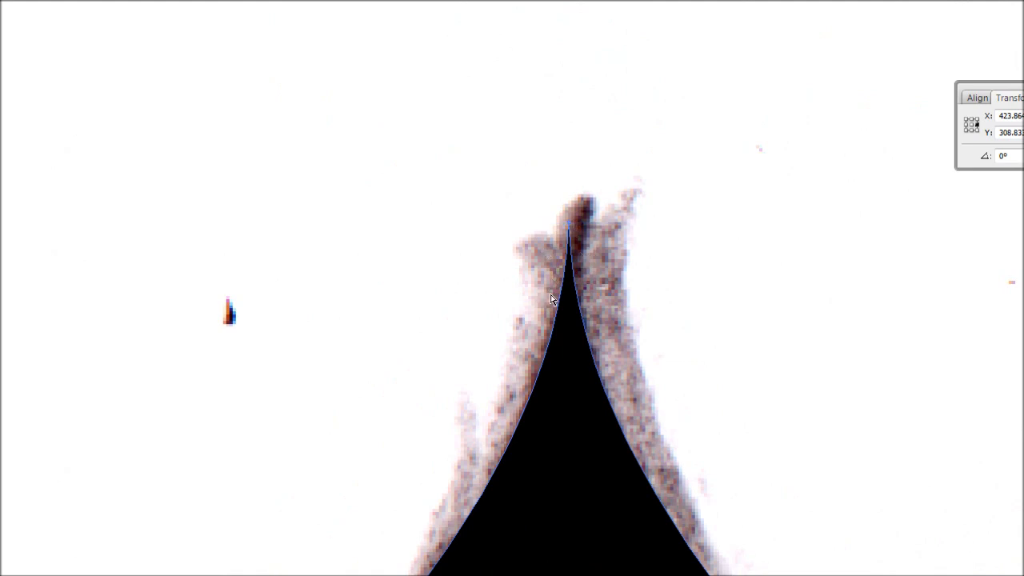
{"action": "left_click", "coordinate": [568, 225]}
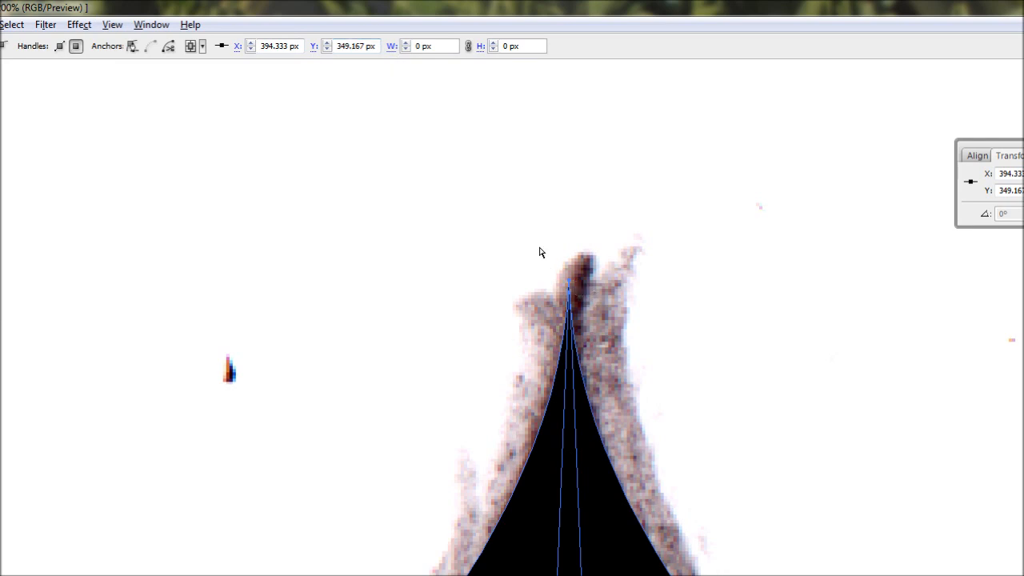
{"action": "left_click", "coordinate": [300, 45]}
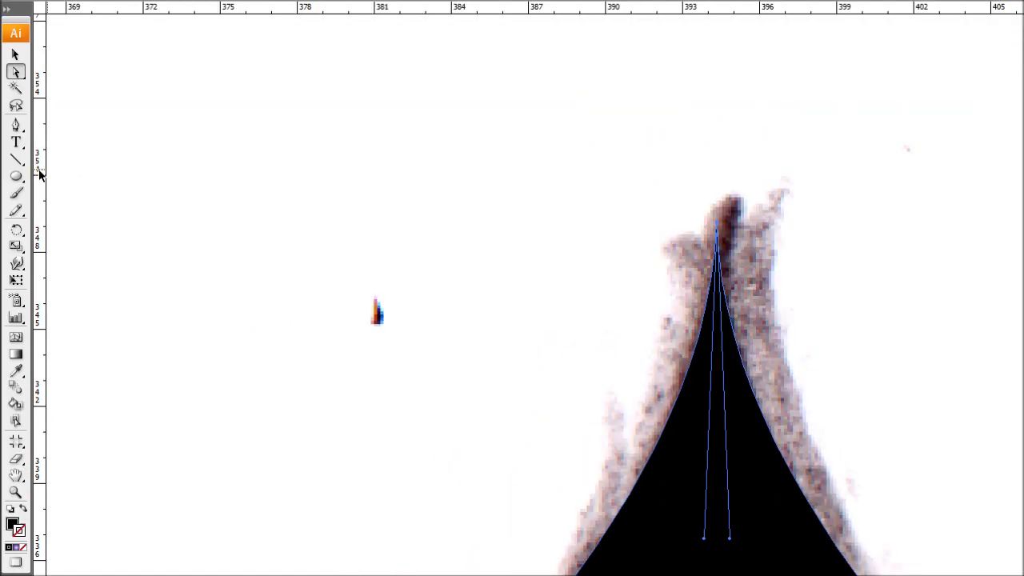
- Add a vertical guide and set its X position to the tip's copied coordinate, 394.333 px
{"action": "left_click_drag", "start_coordinate": [40, 174], "coordinate": [538, 264]}
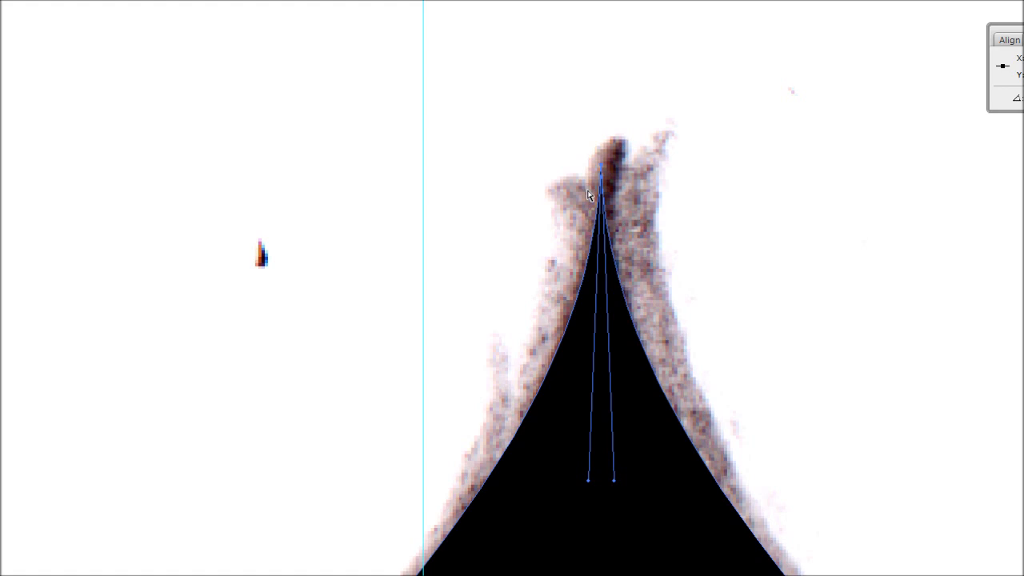
{"action": "key", "text": "ctrl+z"}
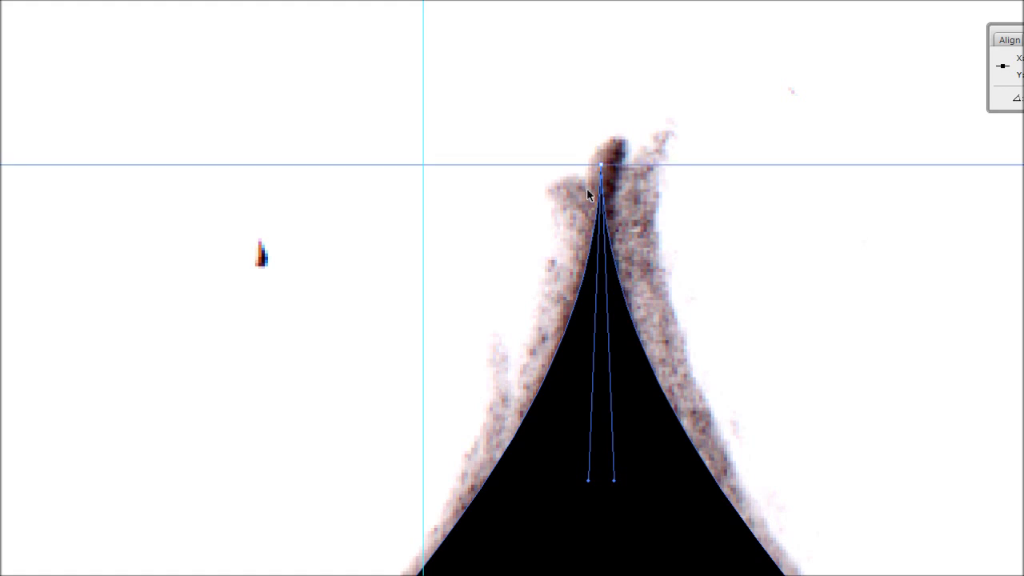
{"action": "key", "text": "a"}
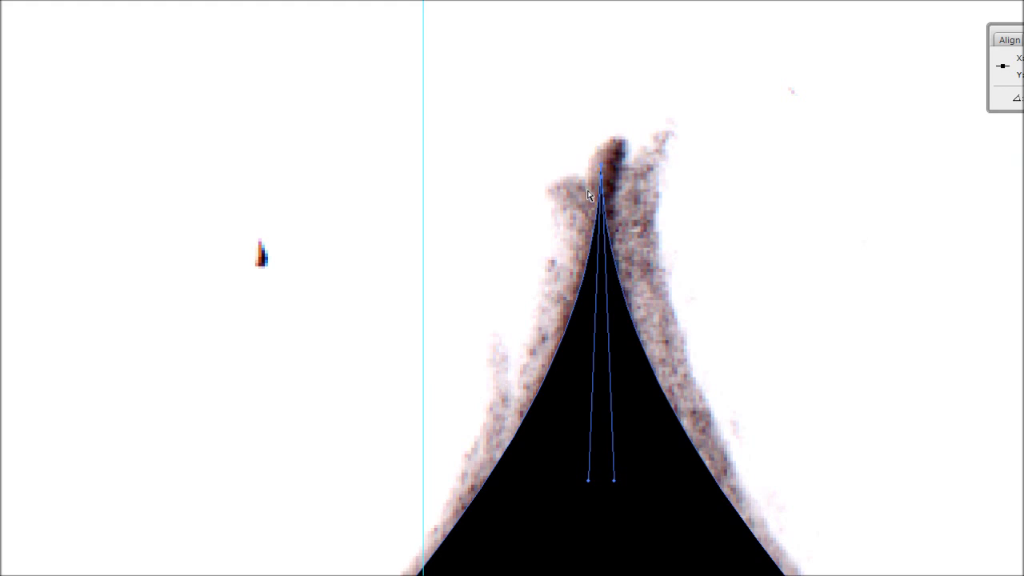
{"action": "key", "text": "v"}
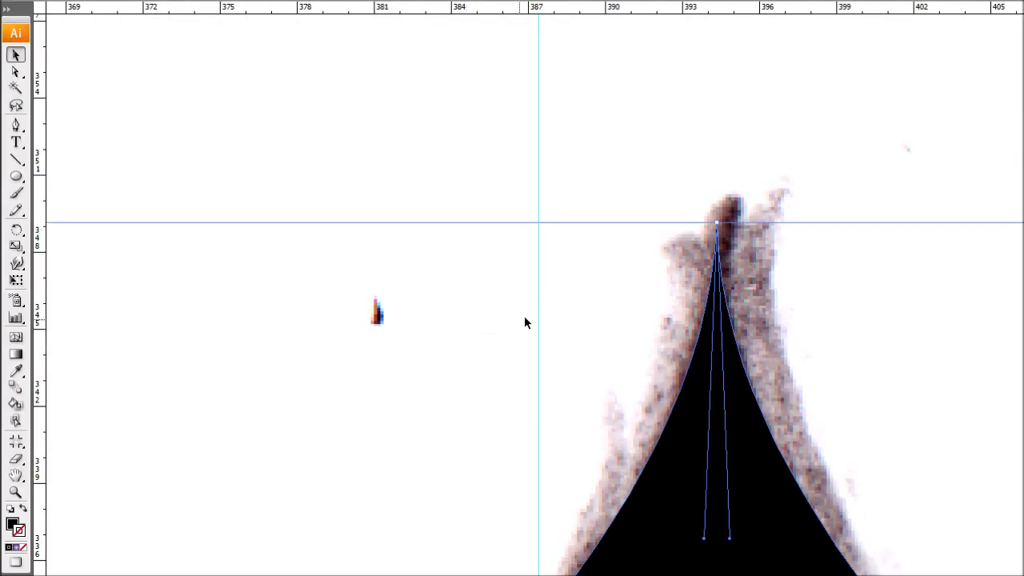
{"action": "left_click", "coordinate": [539, 315]}
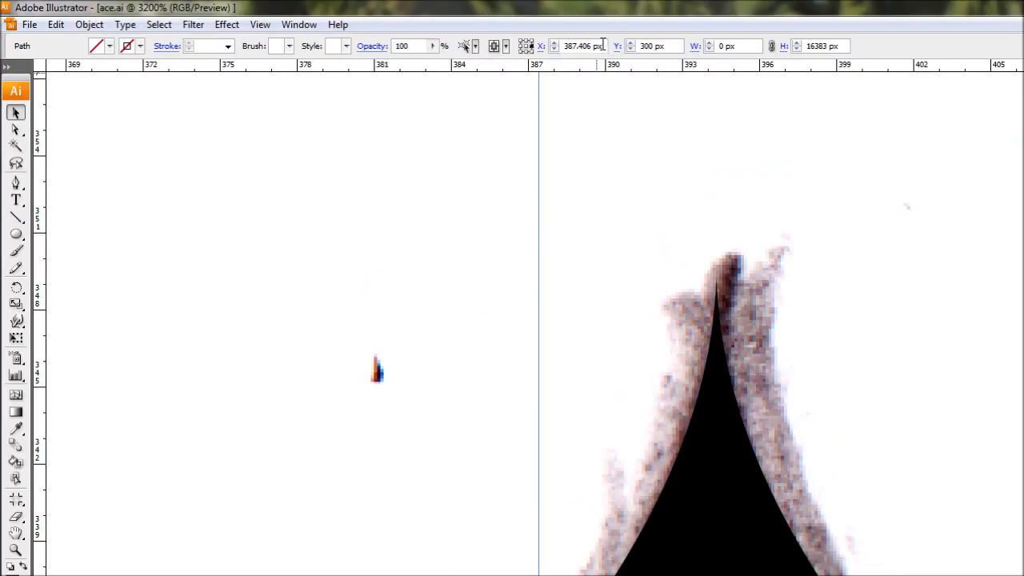
{"action": "left_click", "coordinate": [603, 46]}
{"action": "key", "text": "ctrl+v"}
{"action": "key", "text": "Return"}
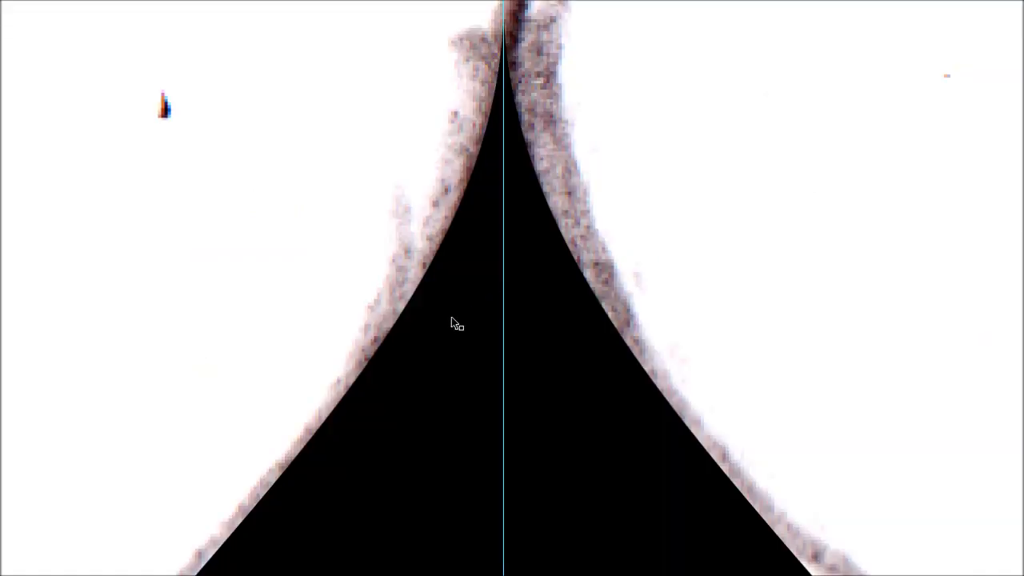
- Select the spade shape and open its opacity setting
{"action": "left_click_drag", "start_coordinate": [417, 323], "coordinate": [447, 355]}
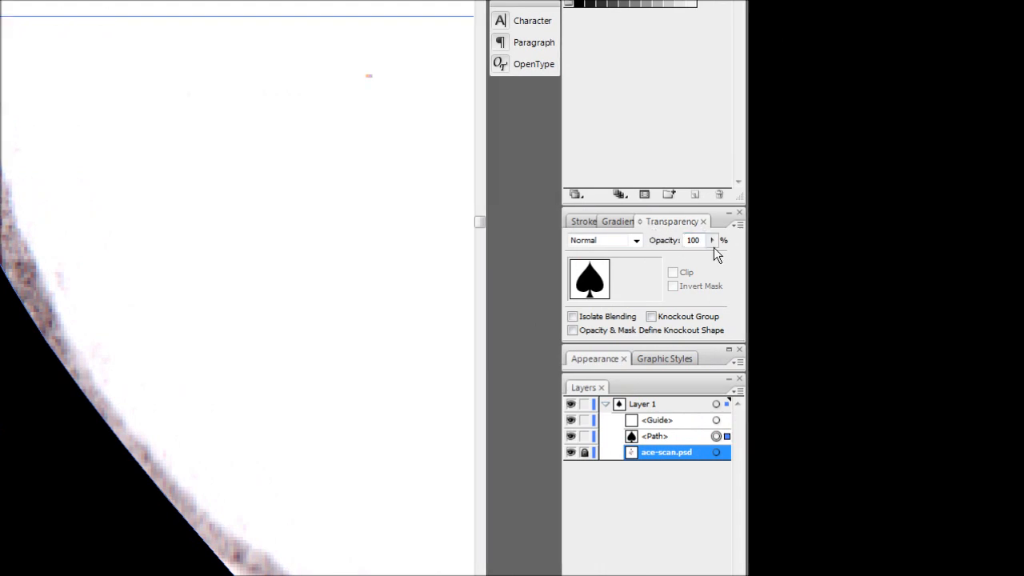
{"action": "left_click", "coordinate": [711, 241]}
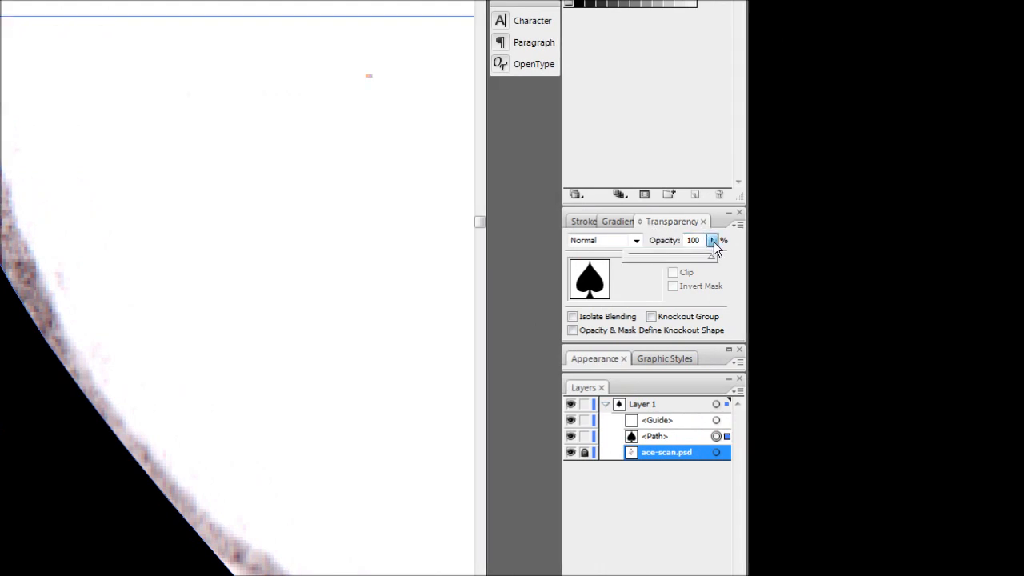